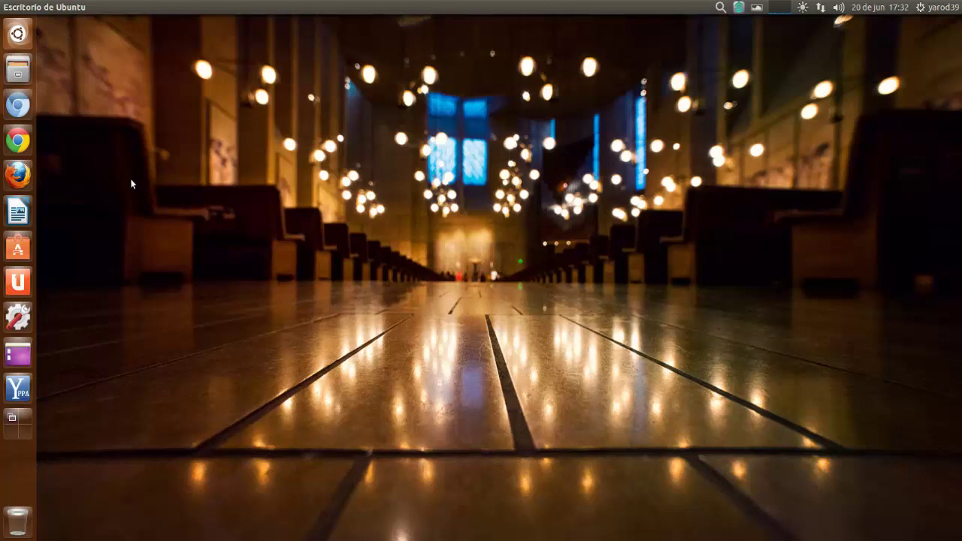
Step: Open the home folder beside Unity Tweak Tool, with the tweak tool moved clear of it and showing the available themes
{"action": "left_click", "coordinate": [23, 75]}
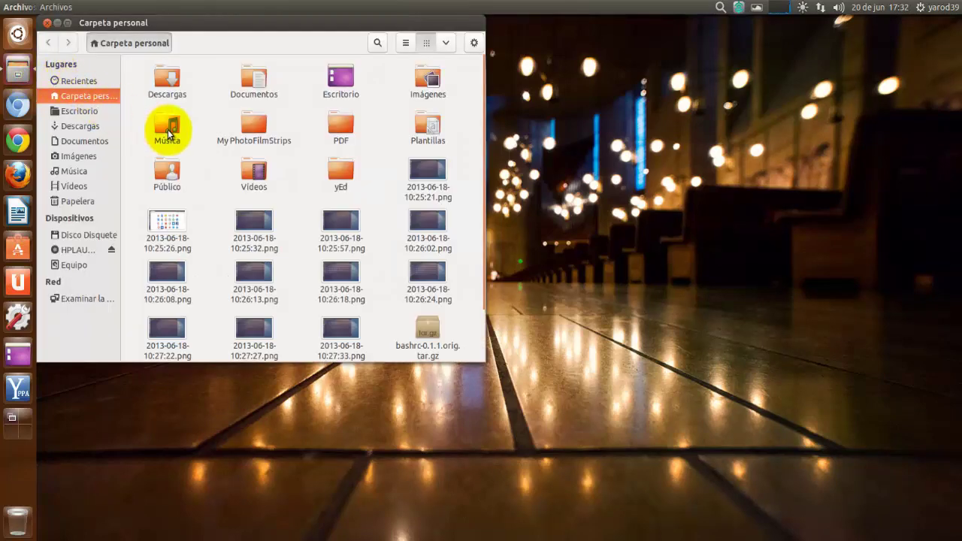
{"action": "left_click", "coordinate": [18, 33]}
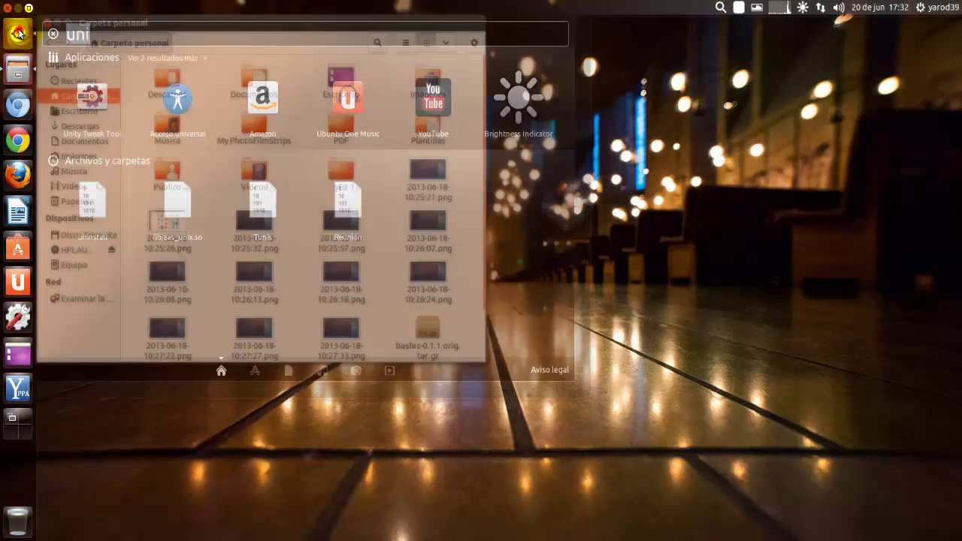
{"action": "left_click", "coordinate": [89, 98]}
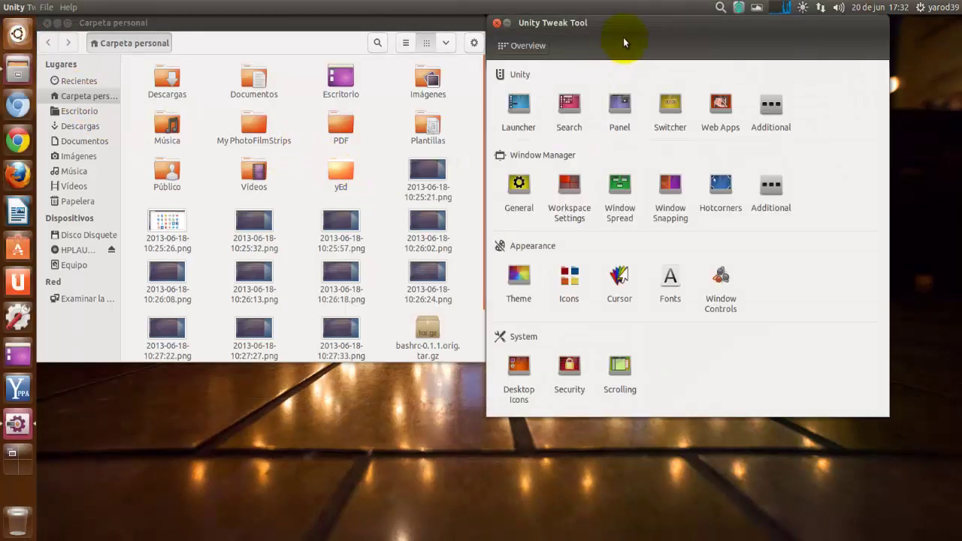
{"action": "left_click_drag", "start_coordinate": [623, 25], "coordinate": [655, 138]}
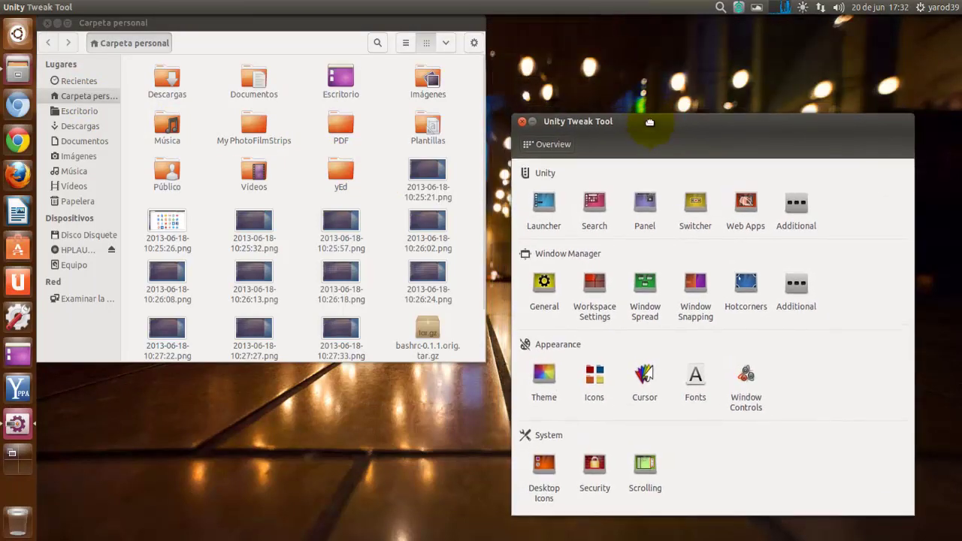
{"action": "left_click", "coordinate": [544, 376]}
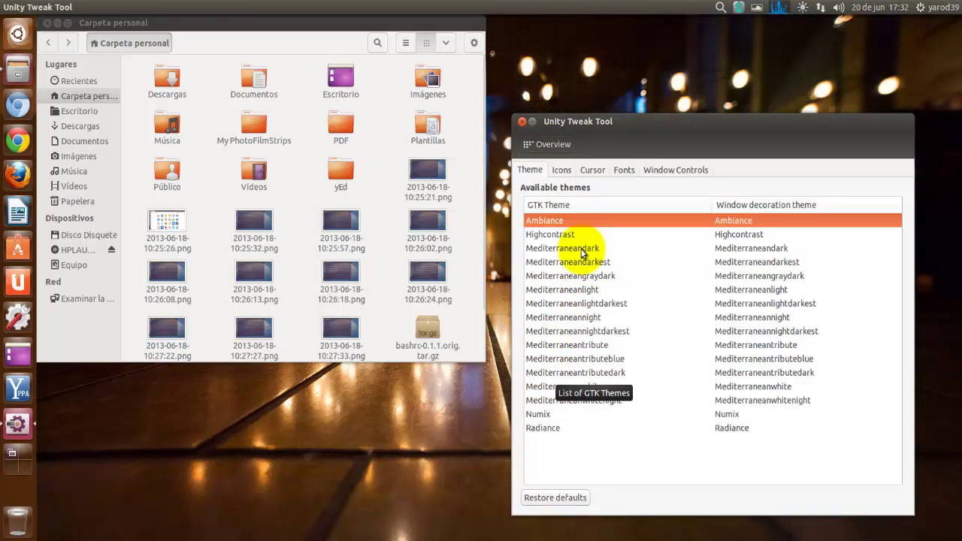
Step: Try the GTK themes from Mediterraneandark through Mediterraneannightdarkest one after another on the open windows
{"action": "left_click", "coordinate": [582, 253]}
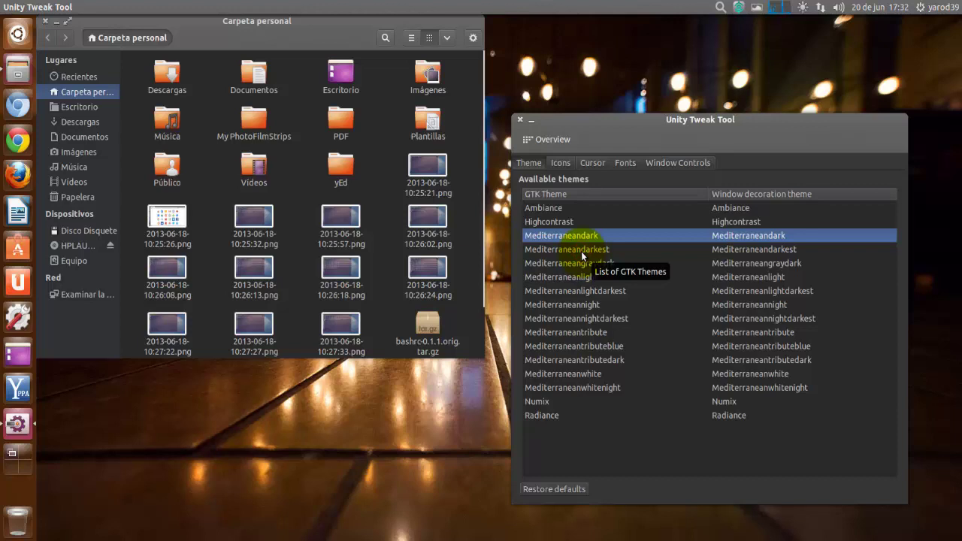
{"action": "left_click", "coordinate": [581, 251]}
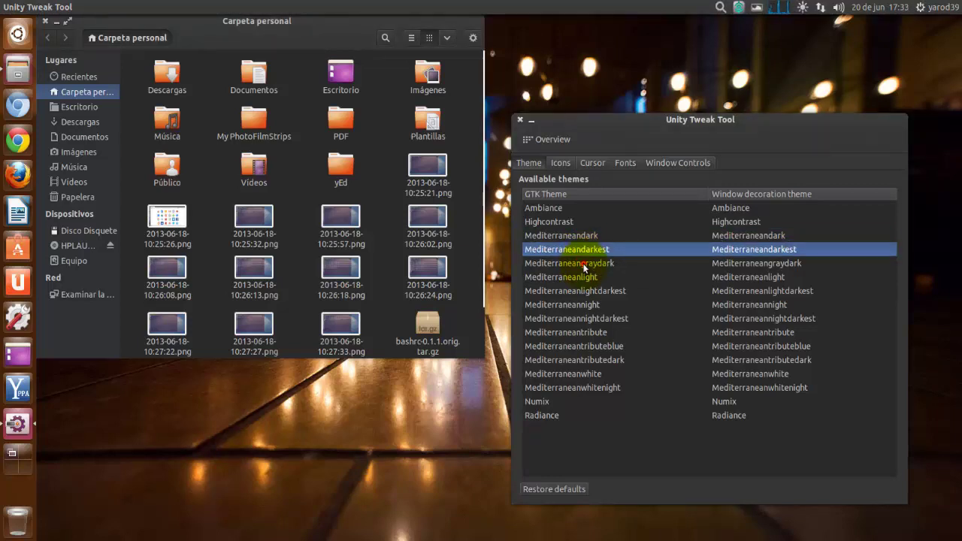
{"action": "left_click", "coordinate": [585, 266]}
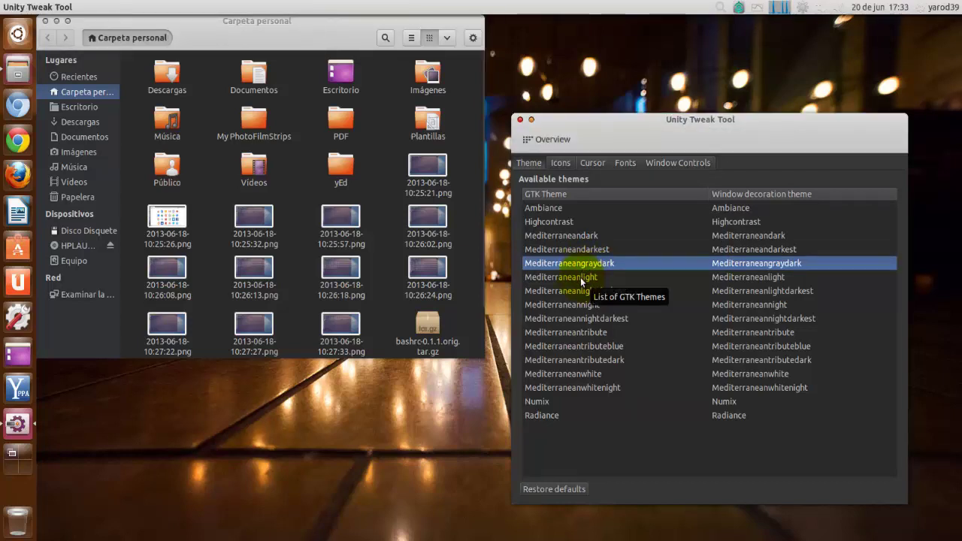
{"action": "left_click", "coordinate": [580, 277]}
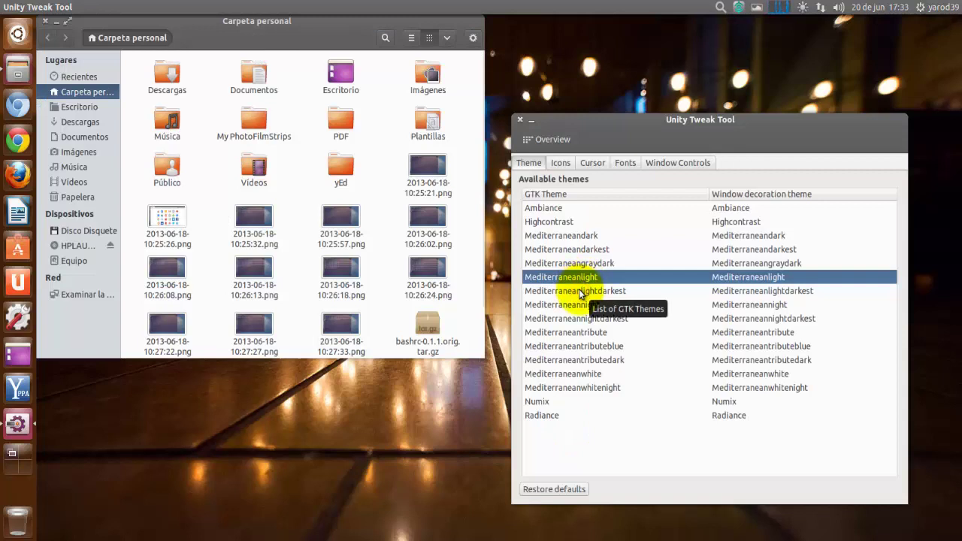
{"action": "left_click", "coordinate": [579, 292]}
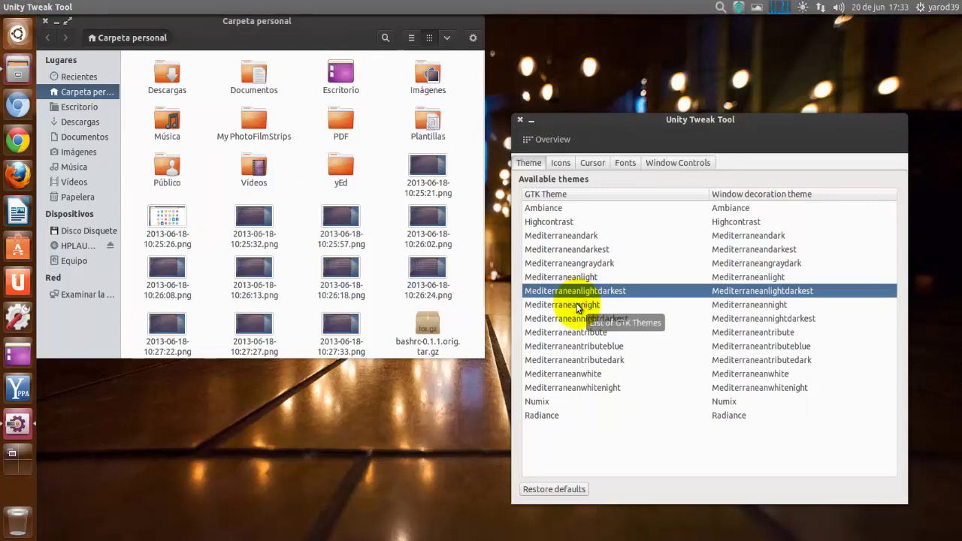
{"action": "left_click", "coordinate": [577, 305]}
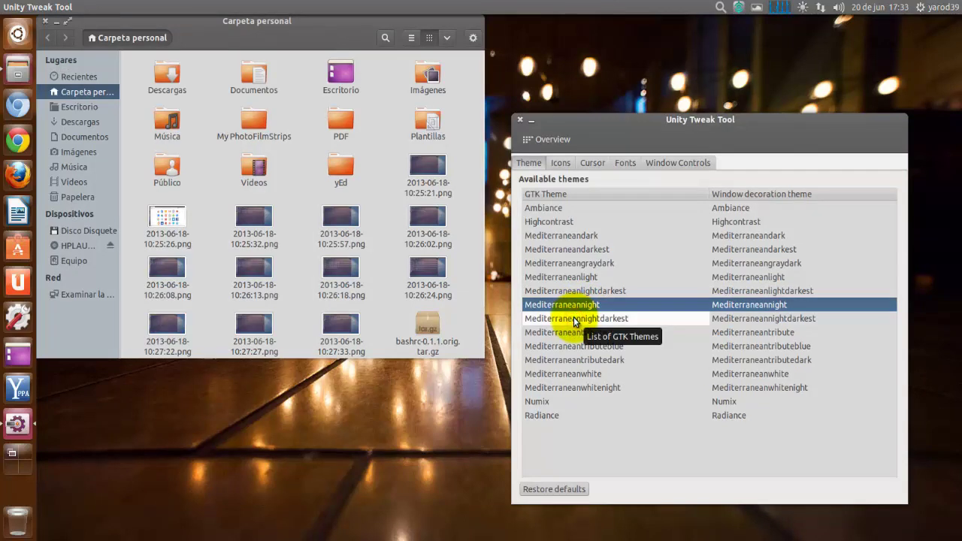
{"action": "left_click", "coordinate": [575, 320]}
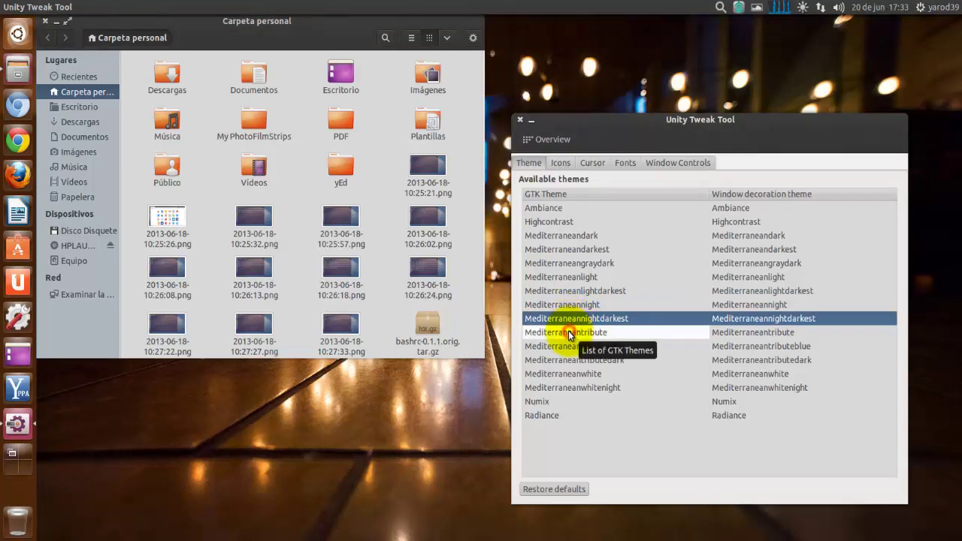
Step: Try the GTK themes from Mediterraneantribute through Mediterraneanwhitenight in turn and compare the title bar controls of both windows
{"action": "left_click", "coordinate": [568, 332]}
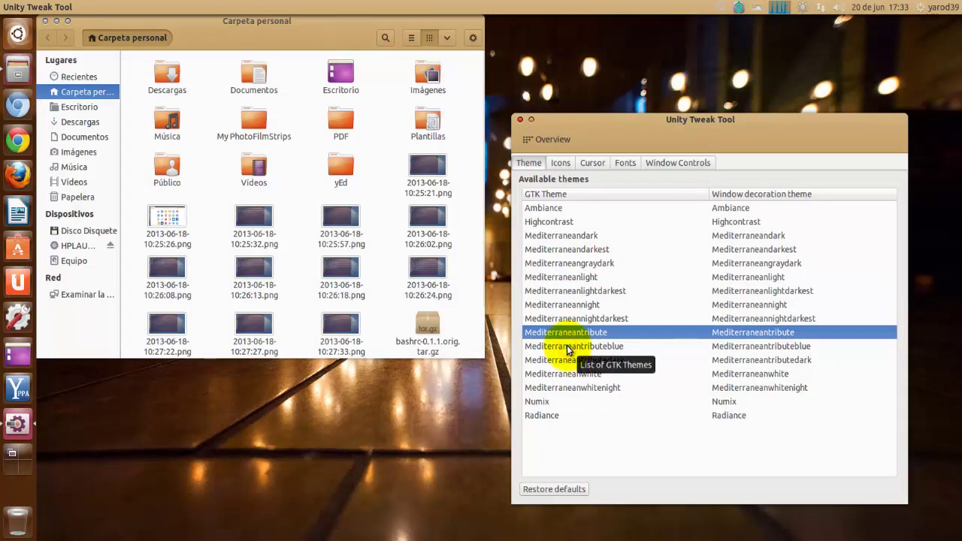
{"action": "left_click", "coordinate": [567, 346]}
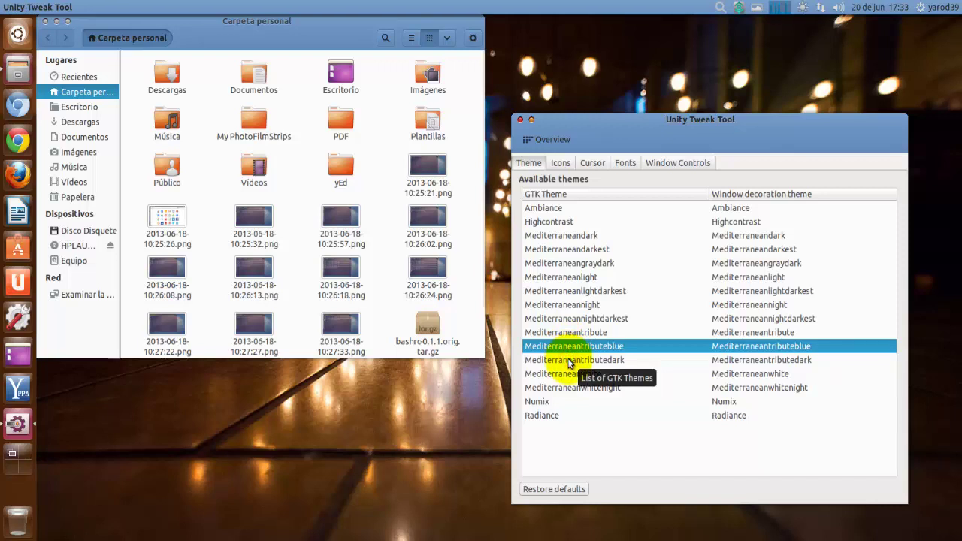
{"action": "left_click", "coordinate": [569, 360]}
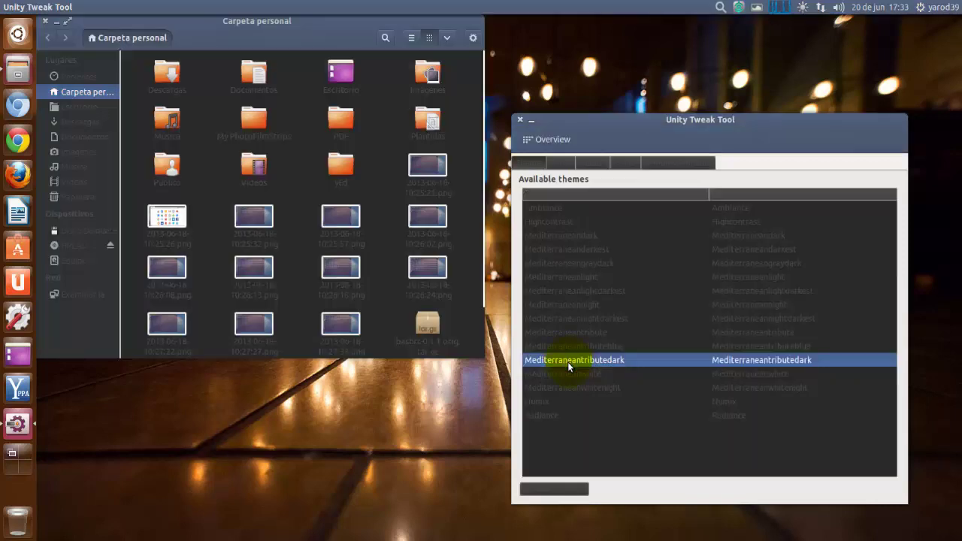
{"action": "left_click", "coordinate": [567, 371]}
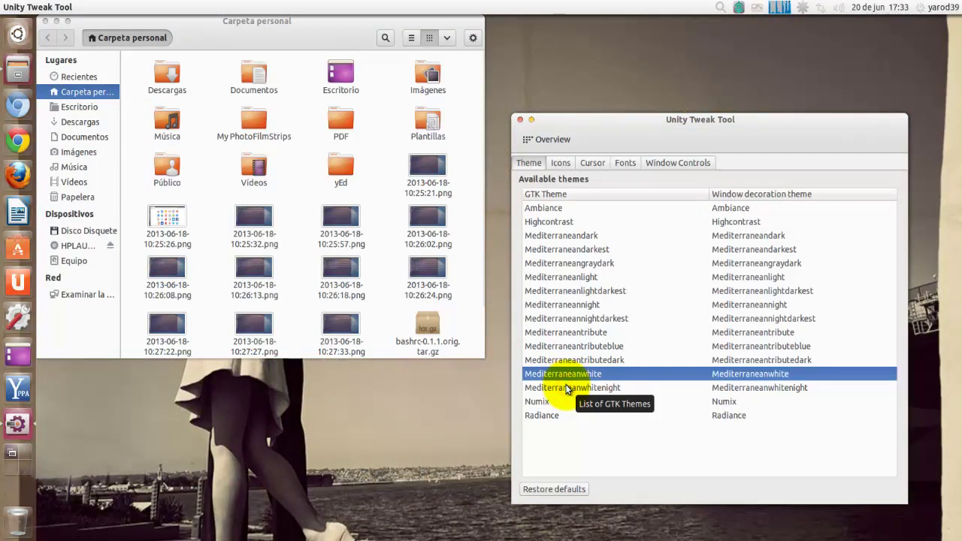
{"action": "left_click", "coordinate": [565, 387]}
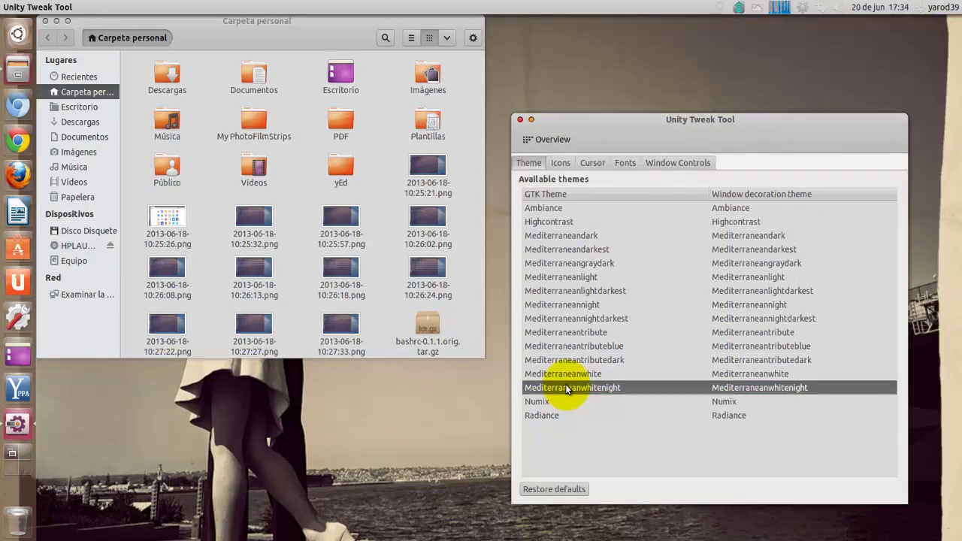
{"action": "left_click", "coordinate": [43, 26]}
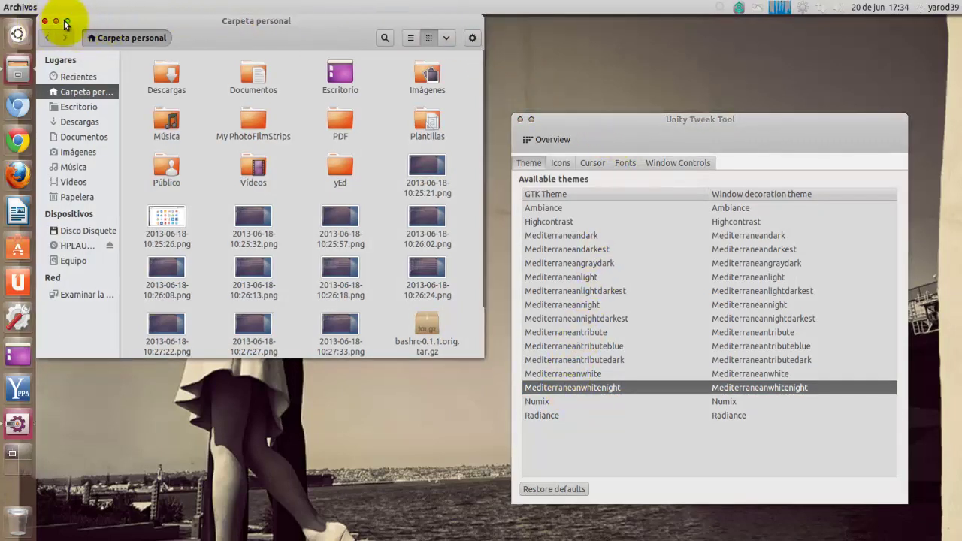
{"action": "left_click", "coordinate": [640, 117]}
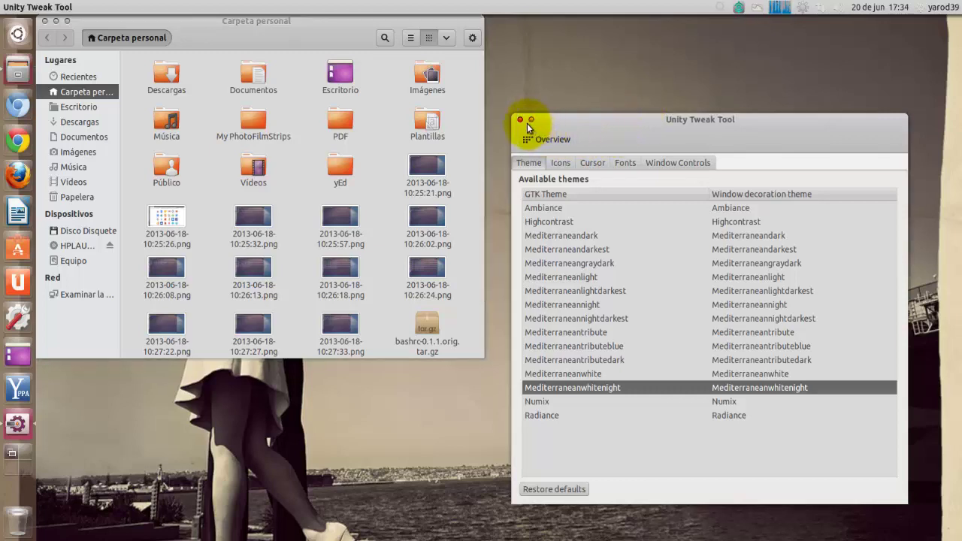
Step: Set the GTK theme back to Ambiance and close both the tweak tool and home folder windows
{"action": "left_click", "coordinate": [548, 235]}
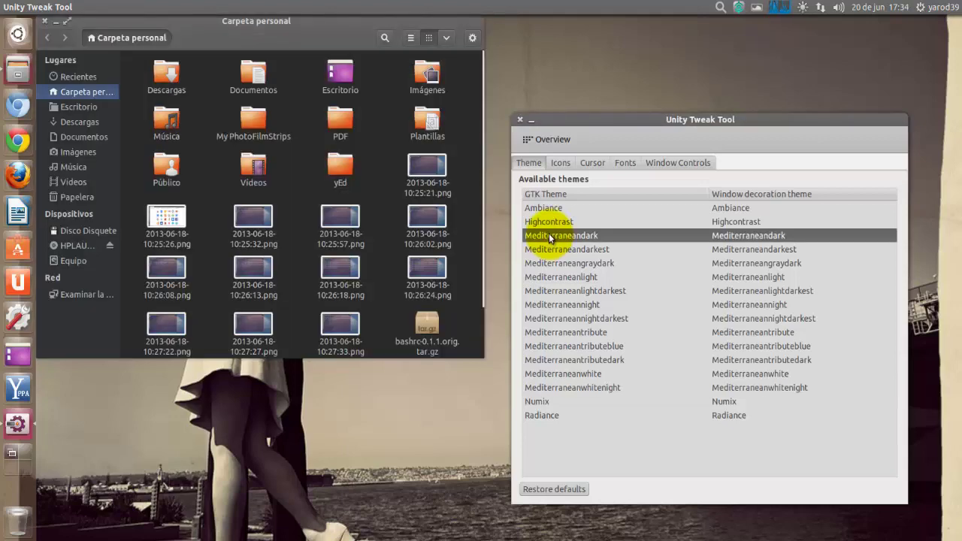
{"action": "left_click", "coordinate": [548, 212]}
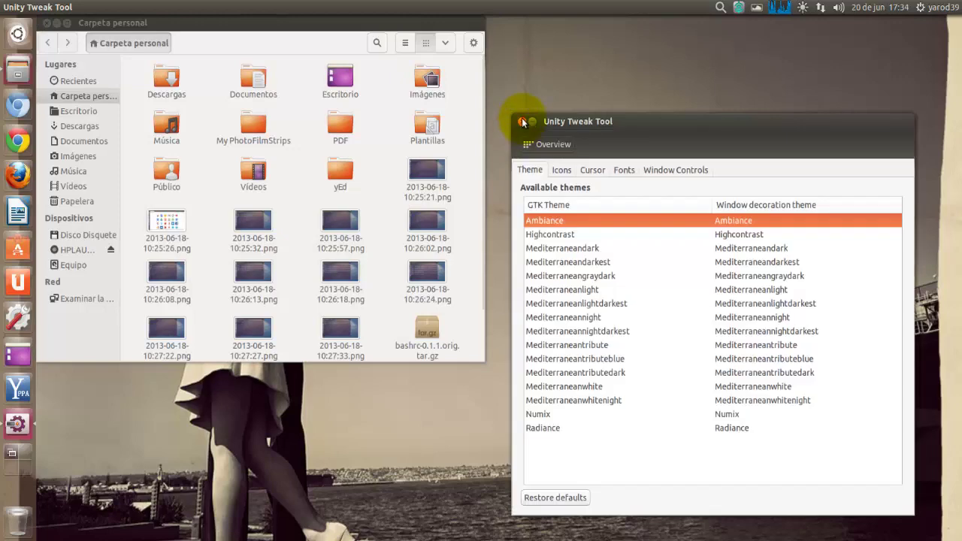
{"action": "left_click", "coordinate": [519, 120]}
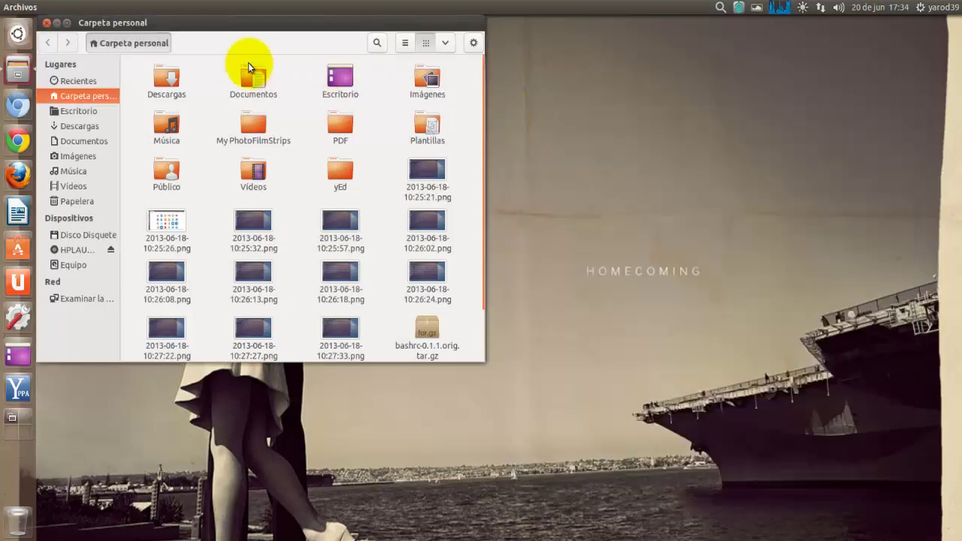
{"action": "left_click", "coordinate": [47, 22]}
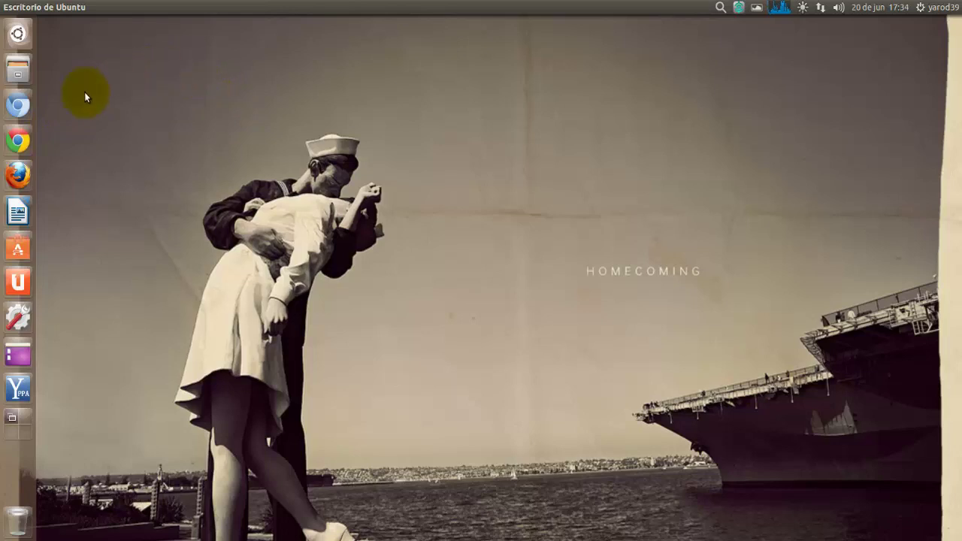
Step: Open the Descargas folder in the file manager and enter the extracted MediterraneanNight-2.03 folder
{"action": "right_click", "coordinate": [23, 73]}
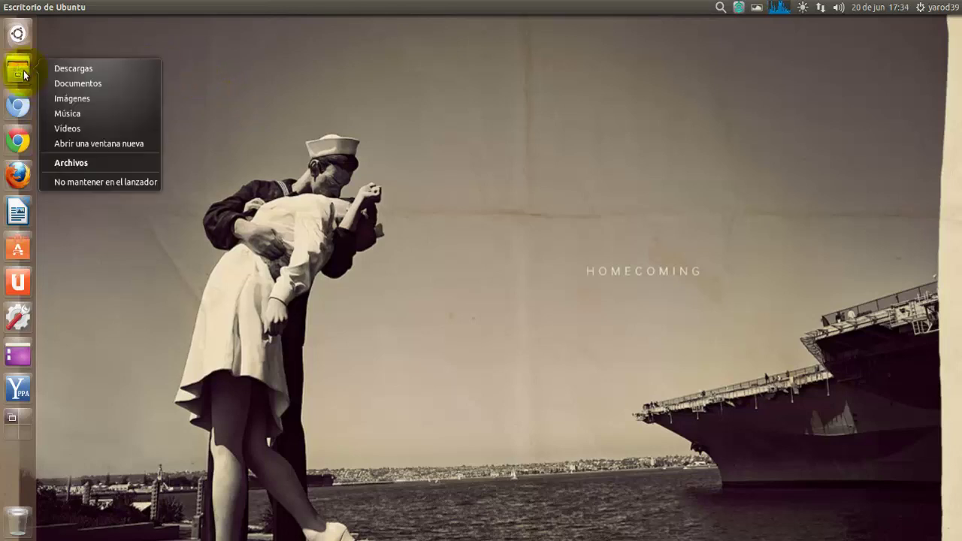
{"action": "left_click", "coordinate": [79, 69]}
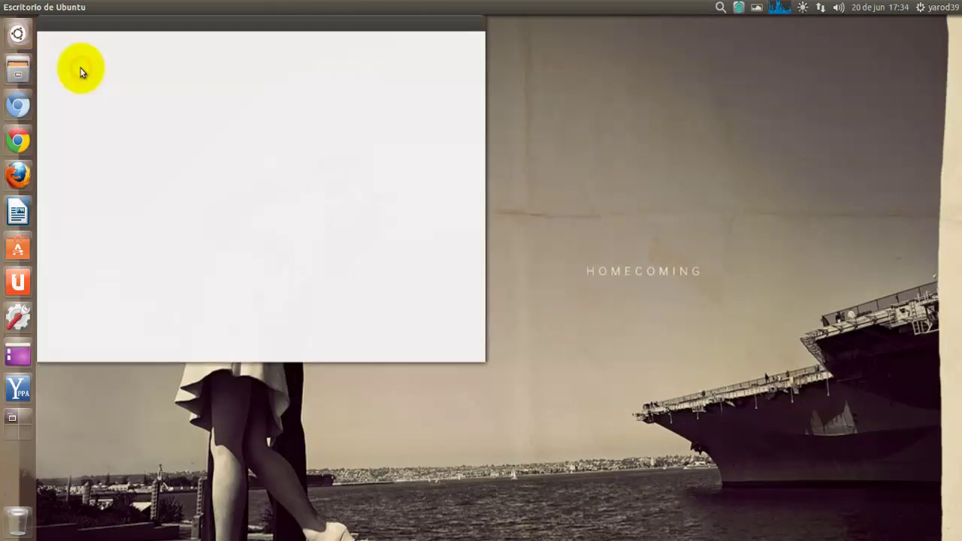
{"action": "left_click_drag", "start_coordinate": [172, 27], "coordinate": [236, 66]}
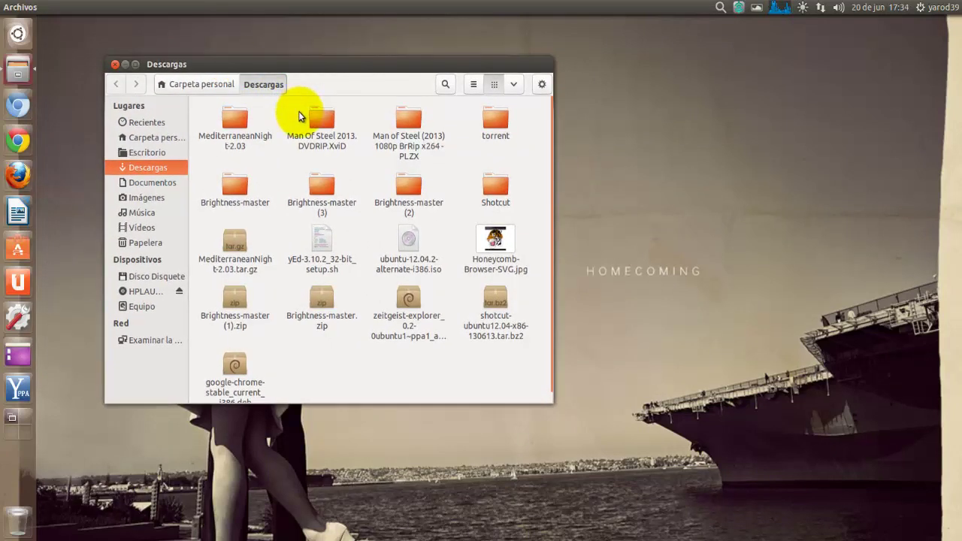
{"action": "left_click", "coordinate": [232, 249]}
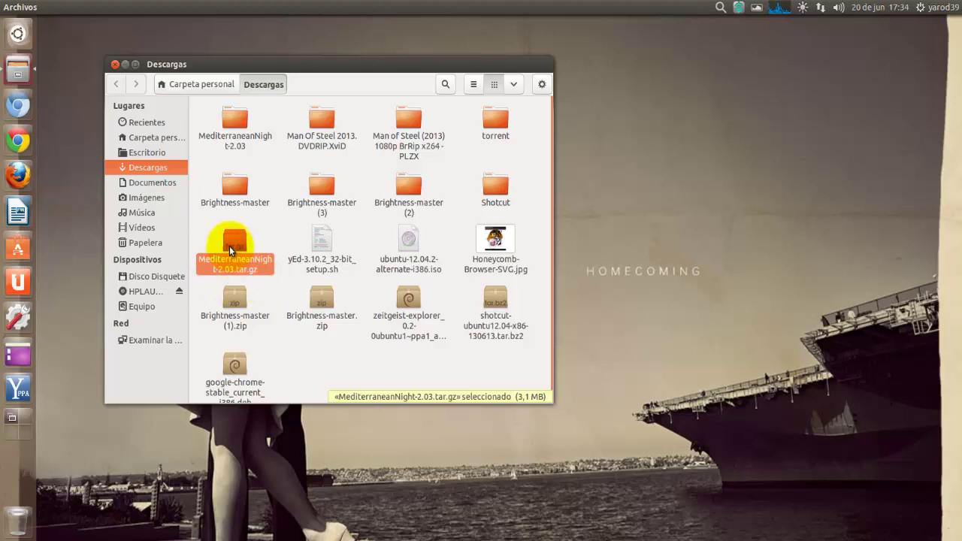
{"action": "left_click_drag", "start_coordinate": [231, 250], "coordinate": [237, 119]}
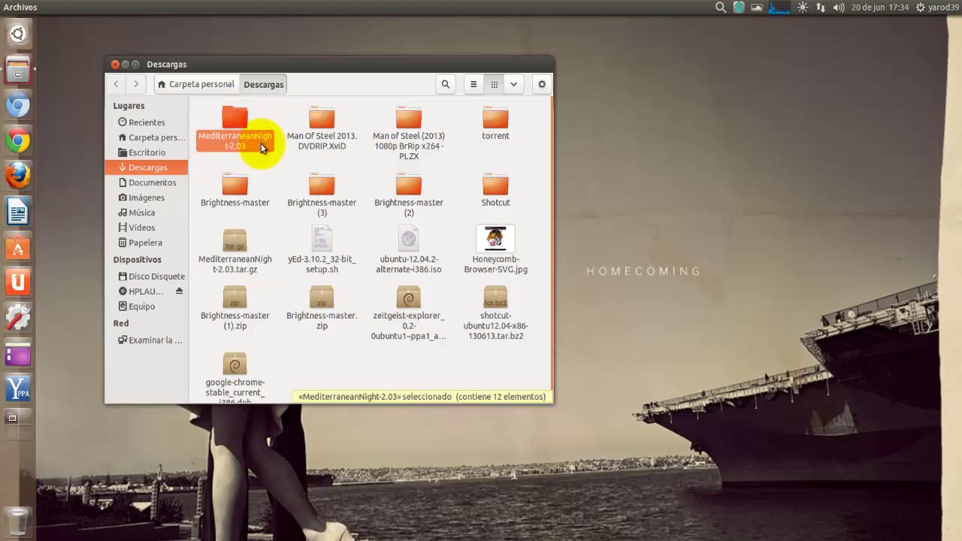
{"action": "double_click", "coordinate": [227, 120]}
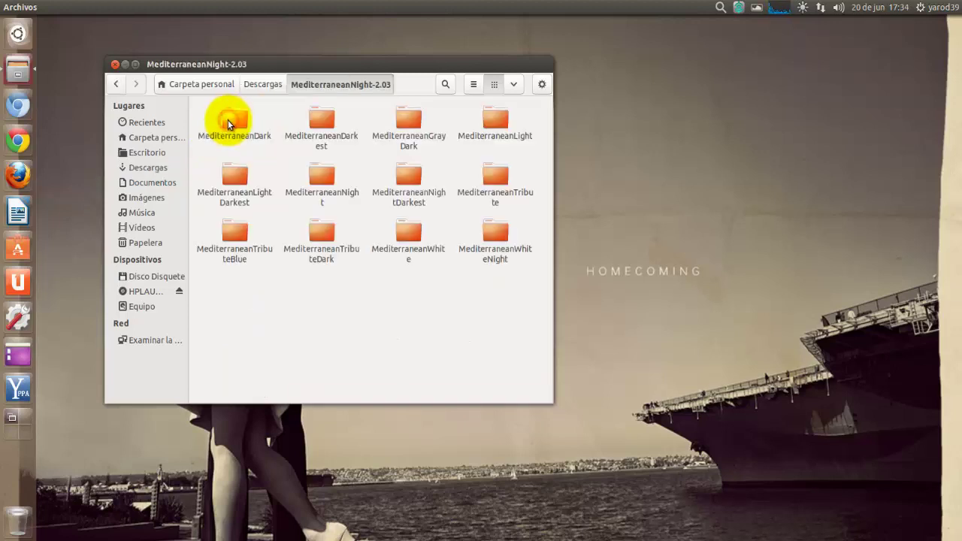
Step: Examine the theme folders one by one, from MediterraneanDark to MediterraneanWhiteNight
{"action": "left_click", "coordinate": [233, 120]}
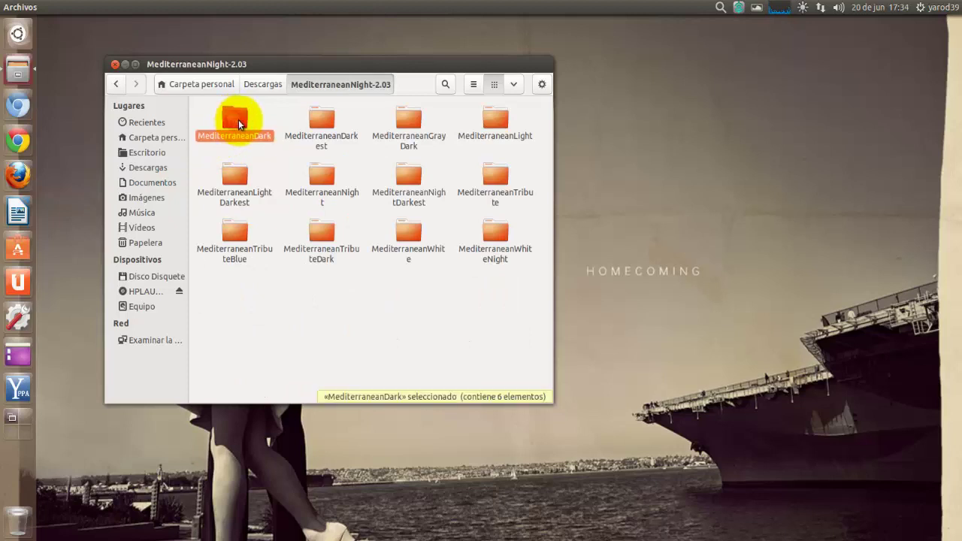
{"action": "left_click", "coordinate": [320, 124]}
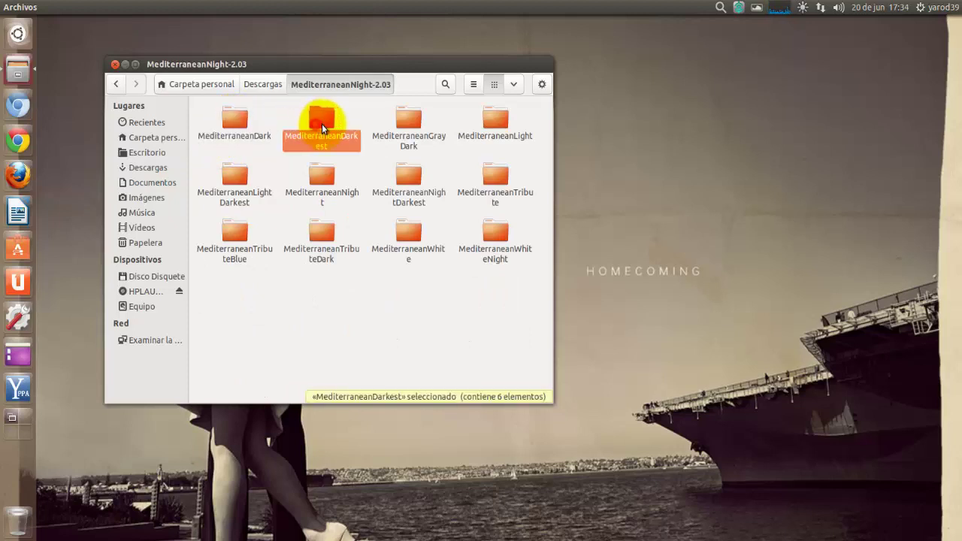
{"action": "left_click", "coordinate": [402, 120]}
{"action": "left_click", "coordinate": [483, 123]}
{"action": "left_click", "coordinate": [235, 175]}
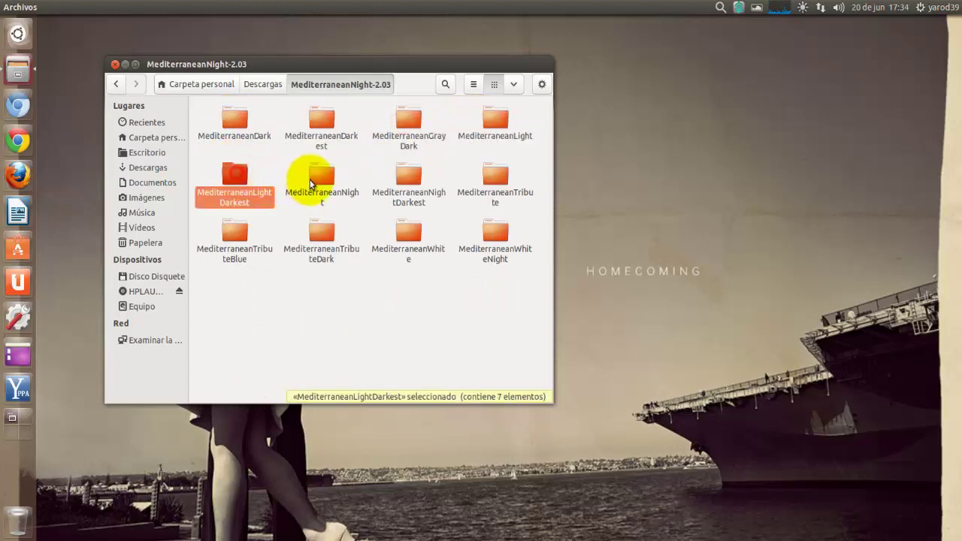
{"action": "left_click", "coordinate": [321, 178]}
{"action": "left_click", "coordinate": [403, 181]}
{"action": "left_click", "coordinate": [483, 189]}
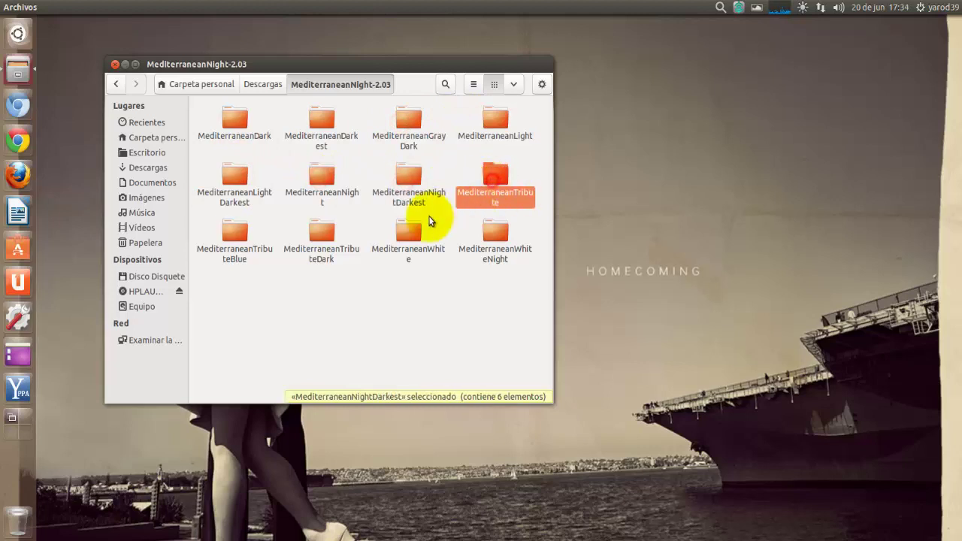
{"action": "left_click", "coordinate": [267, 236]}
{"action": "left_click", "coordinate": [330, 235]}
{"action": "left_click", "coordinate": [416, 236]}
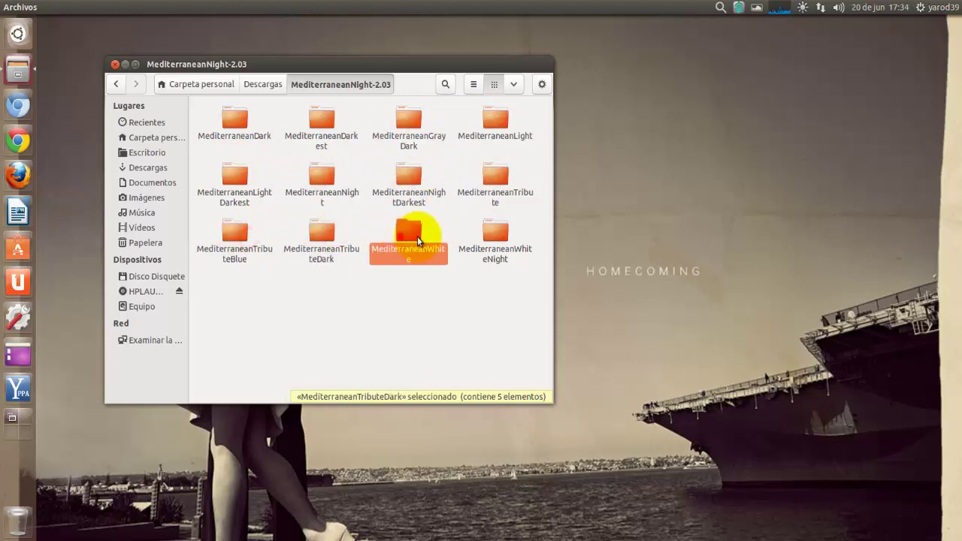
{"action": "left_click", "coordinate": [493, 232]}
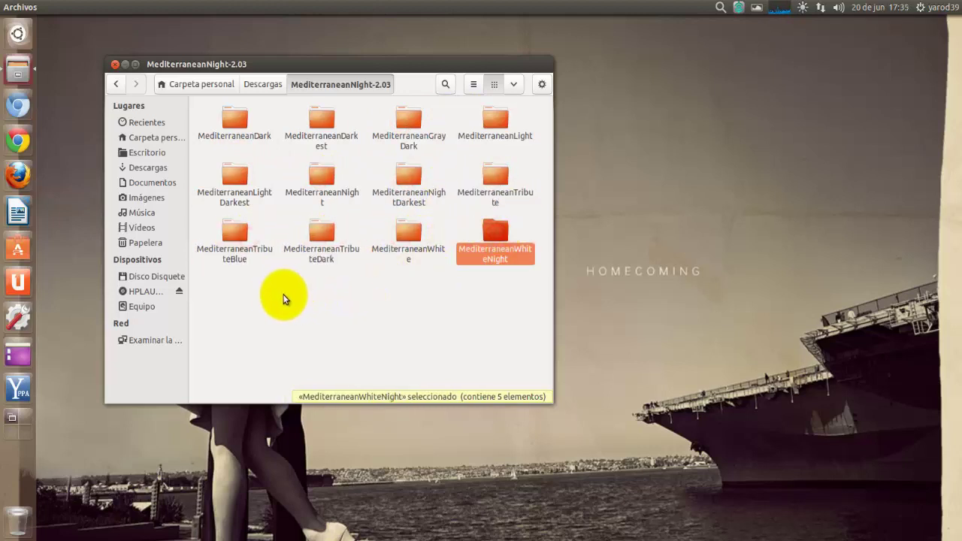
Step: Select all the theme folders in MediterraneanNight-2.03 and view the copy and move commands available for them without choosing one
{"action": "left_click_drag", "start_coordinate": [221, 291], "coordinate": [522, 109]}
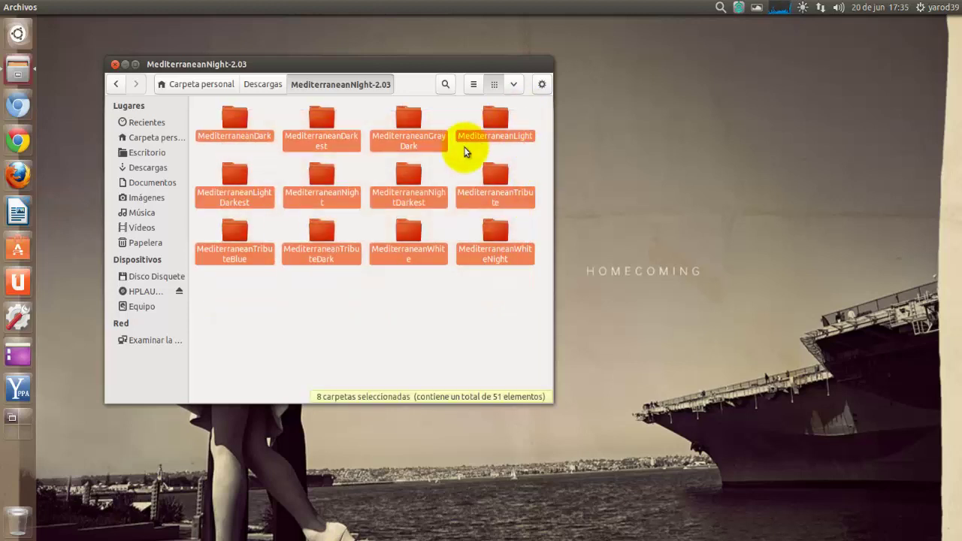
{"action": "right_click", "coordinate": [318, 181]}
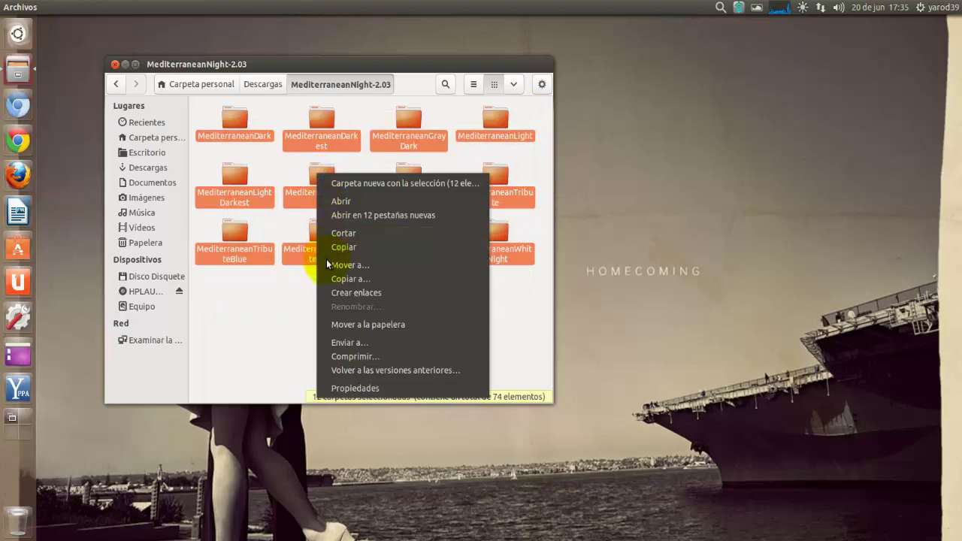
{"action": "left_click", "coordinate": [270, 312]}
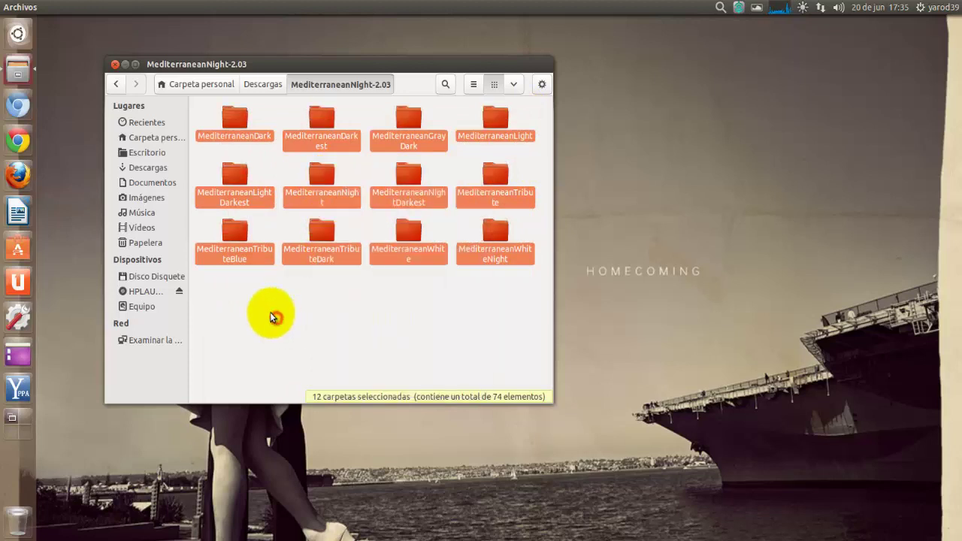
Step: Go to the home folder and show its hidden files
{"action": "left_click", "coordinate": [200, 85]}
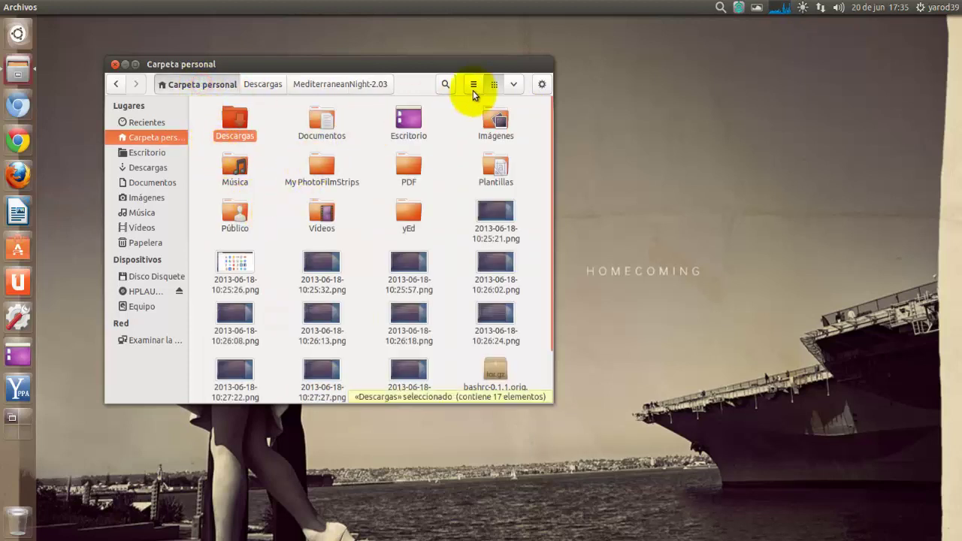
{"action": "left_click", "coordinate": [514, 84]}
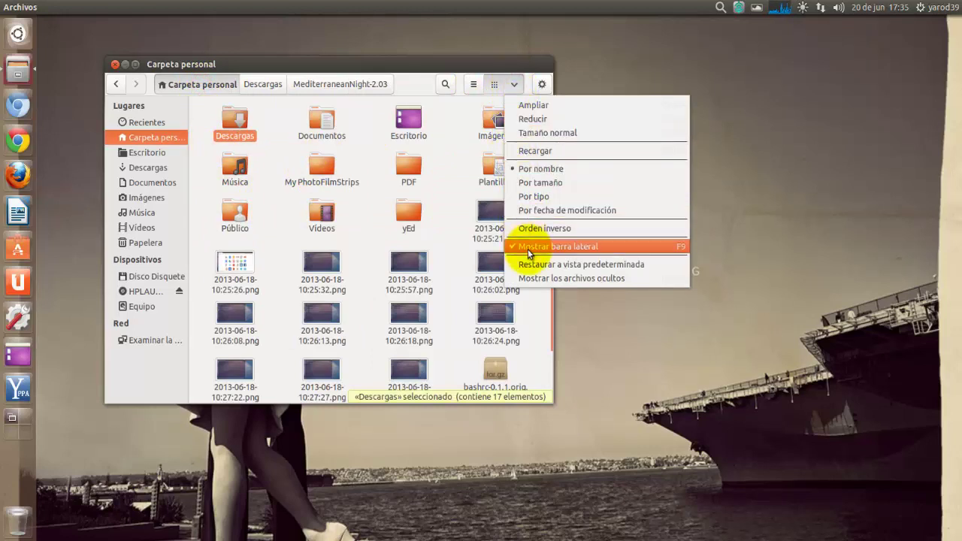
{"action": "left_click", "coordinate": [535, 277]}
Step: Find the hidden .themes folder in the home folder and open it to view the installed theme folders
{"action": "scroll", "coordinate": [420, 238], "scroll_direction": "down", "scroll_amount": 2}
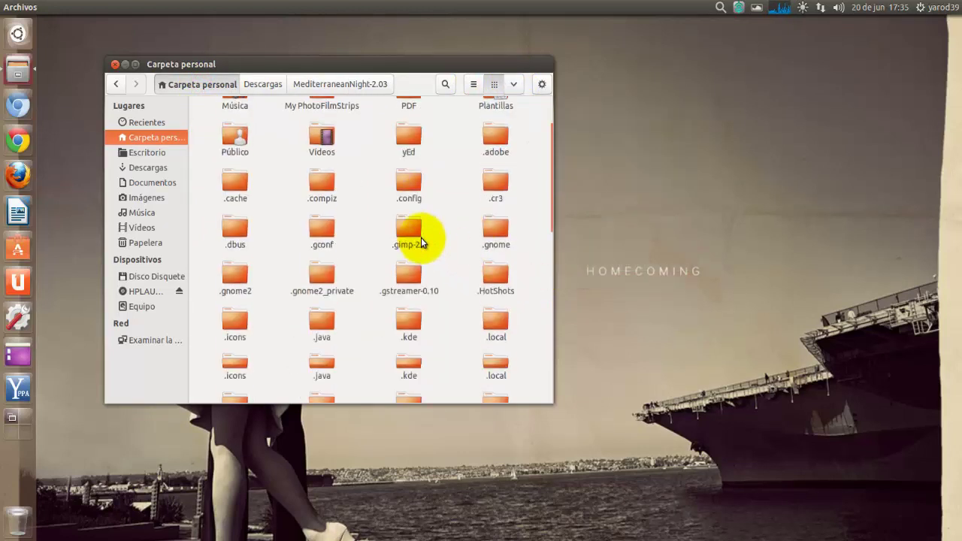
{"action": "scroll", "coordinate": [421, 237], "scroll_direction": "down", "scroll_amount": 2}
{"action": "scroll", "coordinate": [421, 238], "scroll_direction": "down", "scroll_amount": 2}
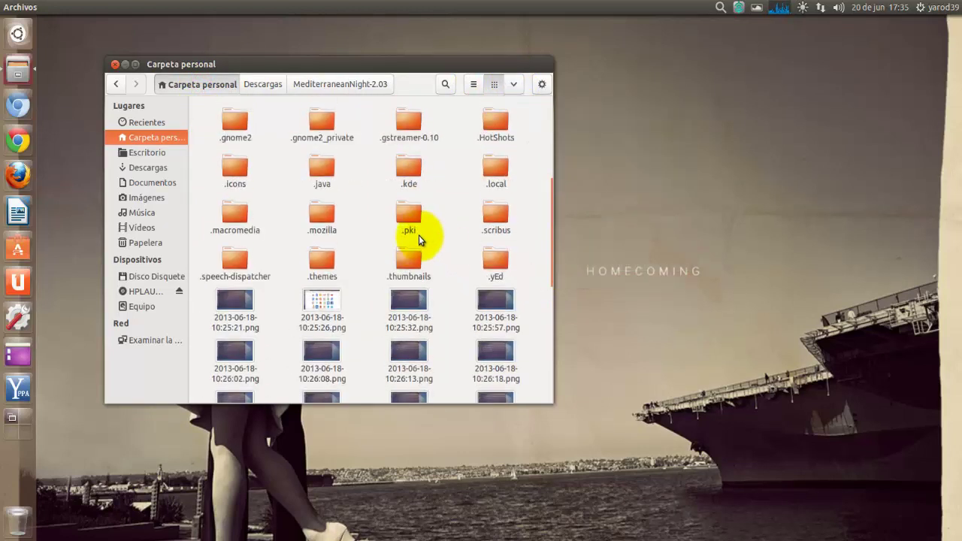
{"action": "left_click", "coordinate": [323, 258]}
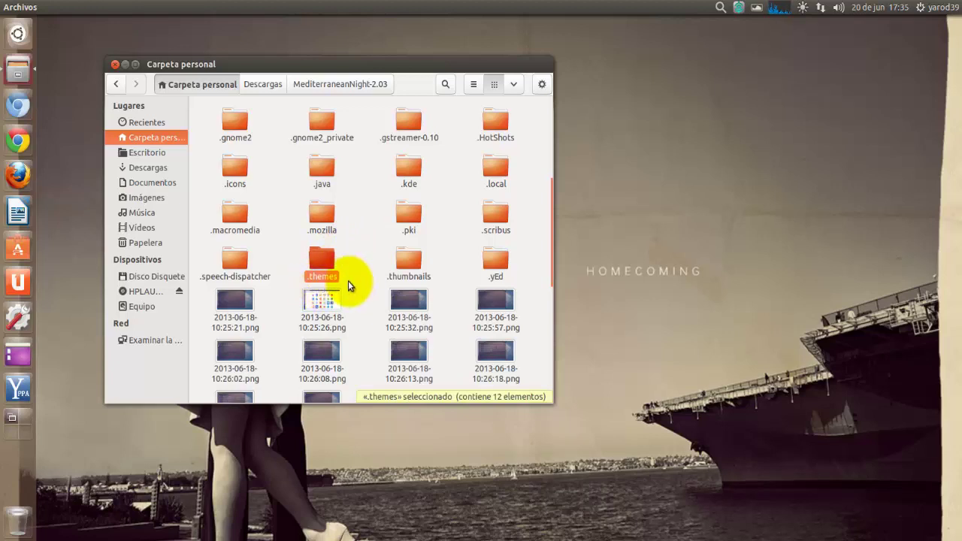
{"action": "double_click", "coordinate": [323, 261]}
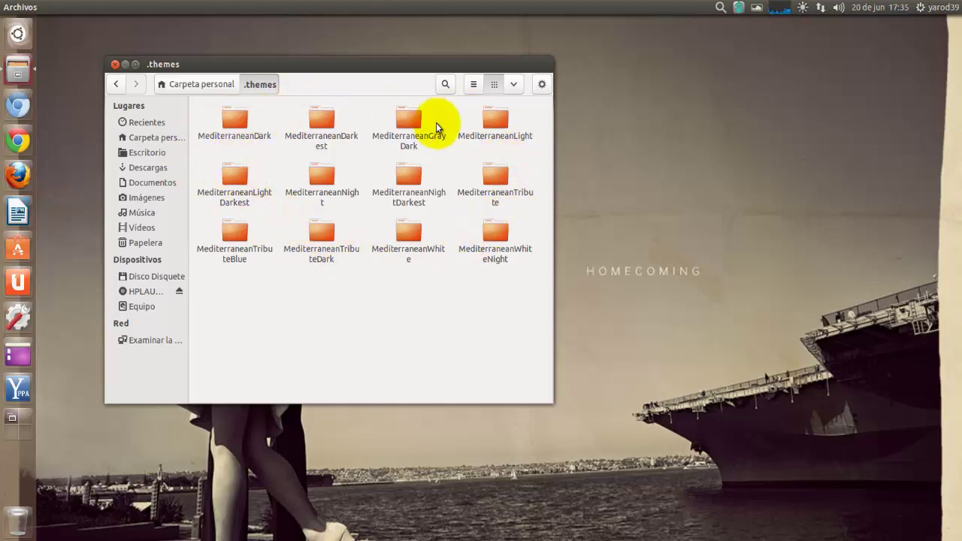
Step: Leave the .themes folder, go to the root of the file system and open the usr/share folder
{"action": "left_click", "coordinate": [176, 84]}
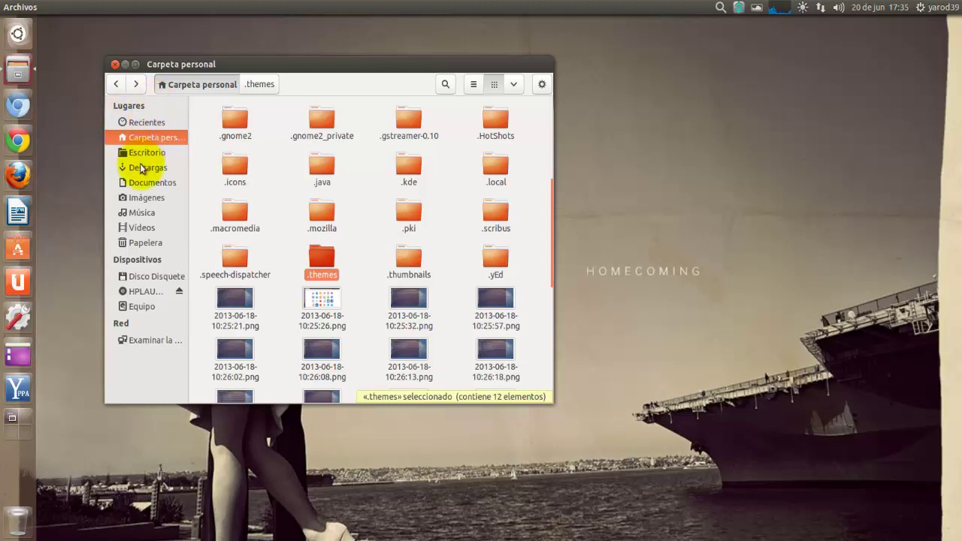
{"action": "left_click", "coordinate": [142, 306]}
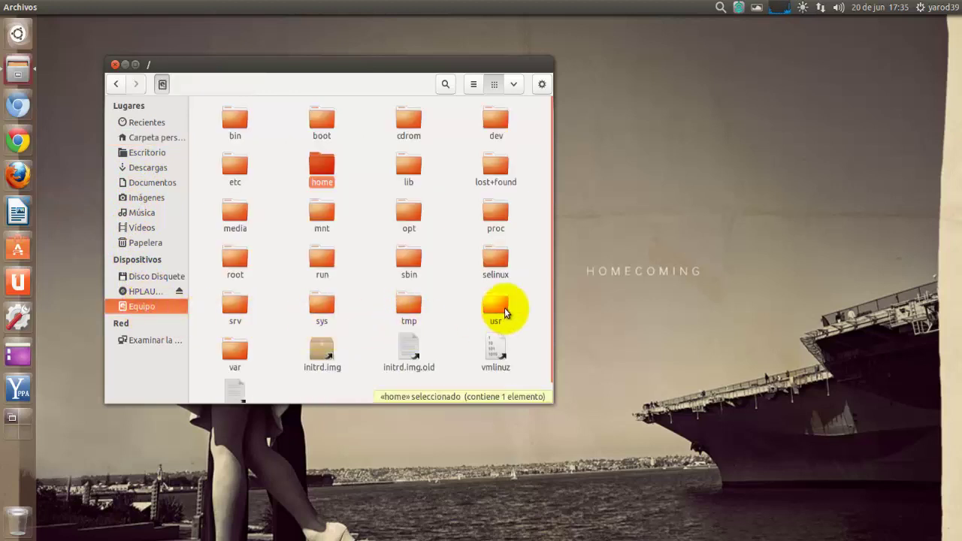
{"action": "double_click", "coordinate": [504, 308]}
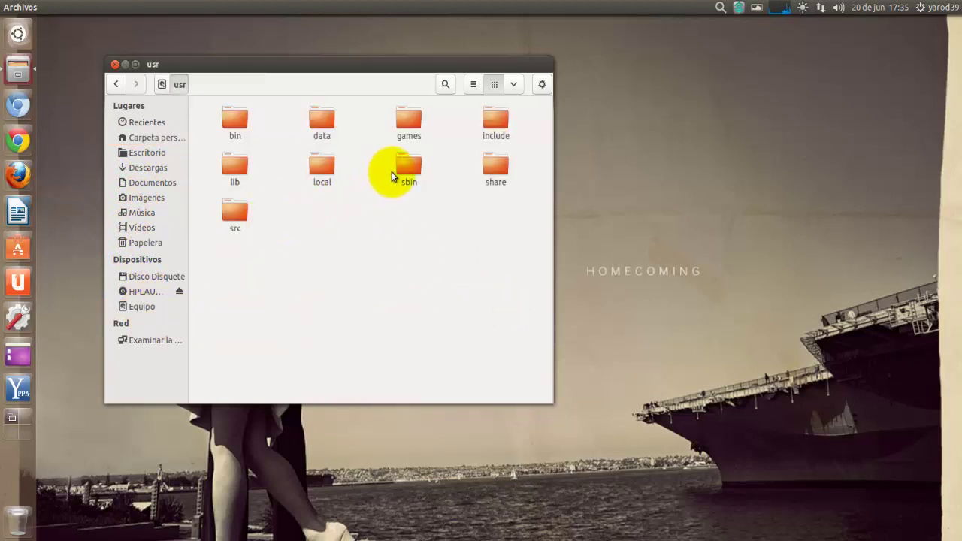
{"action": "double_click", "coordinate": [495, 165]}
Step: Find and open the themes folder inside usr/share, view the system-wide themes, and close the file manager window
{"action": "scroll", "coordinate": [382, 211], "scroll_direction": "down", "scroll_amount": 10}
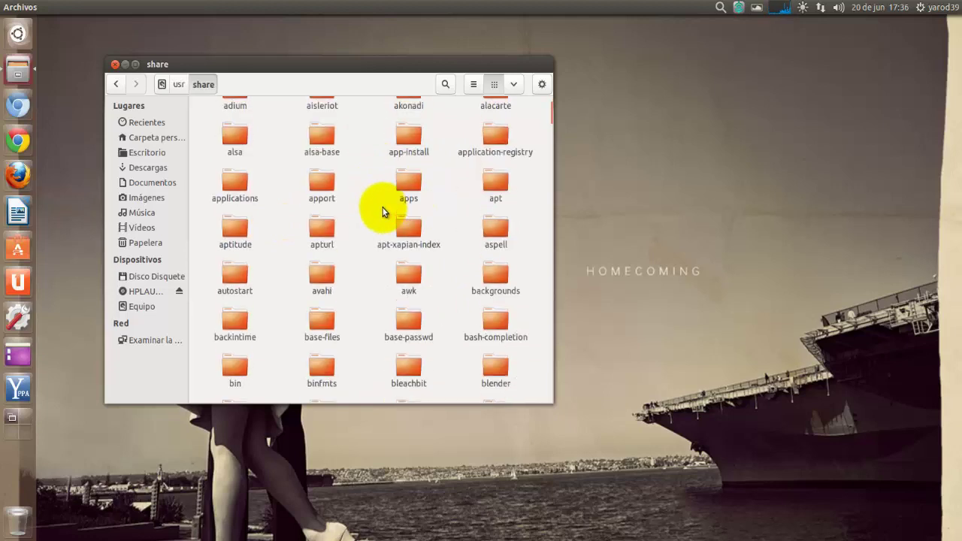
{"action": "scroll", "coordinate": [381, 211], "scroll_direction": "down", "scroll_amount": 12}
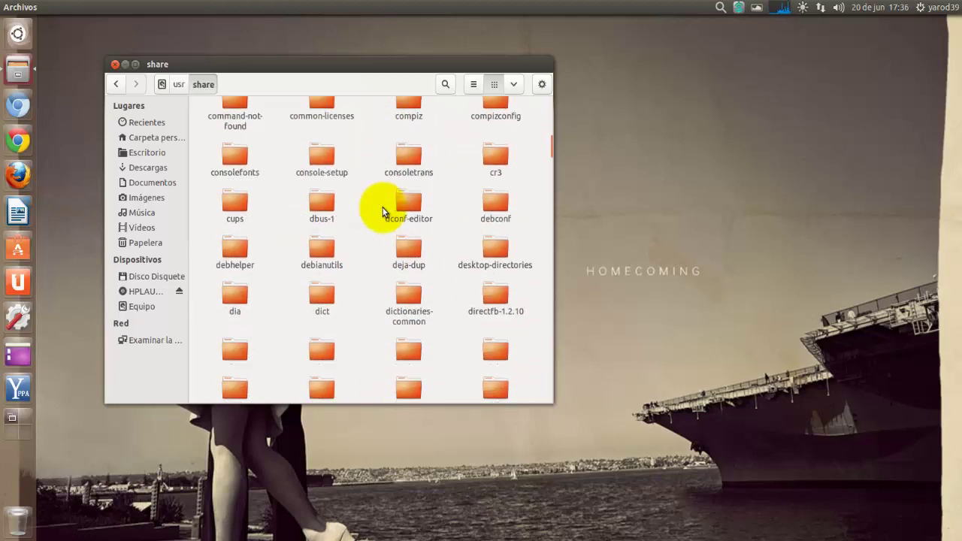
{"action": "scroll", "coordinate": [381, 211], "scroll_direction": "down", "scroll_amount": 12}
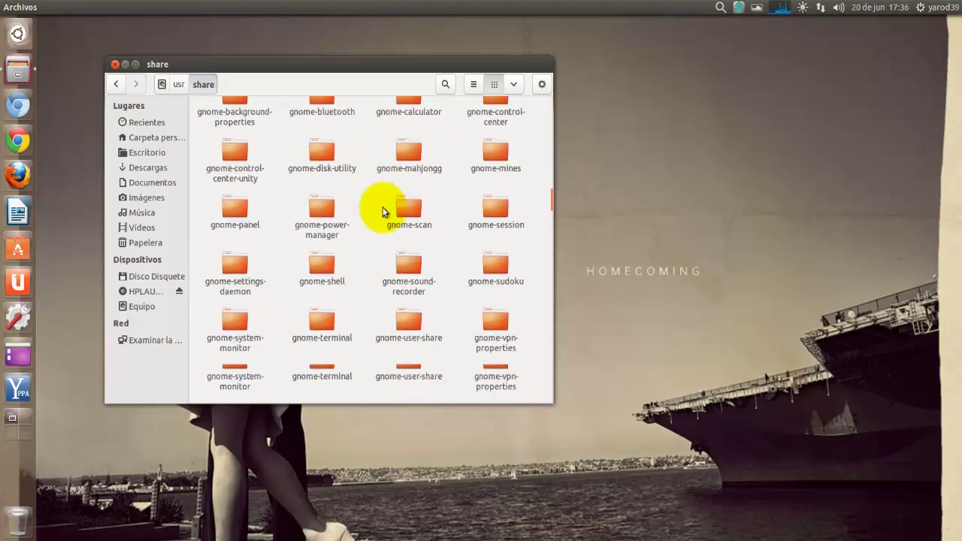
{"action": "scroll", "coordinate": [381, 211], "scroll_direction": "down", "scroll_amount": 12}
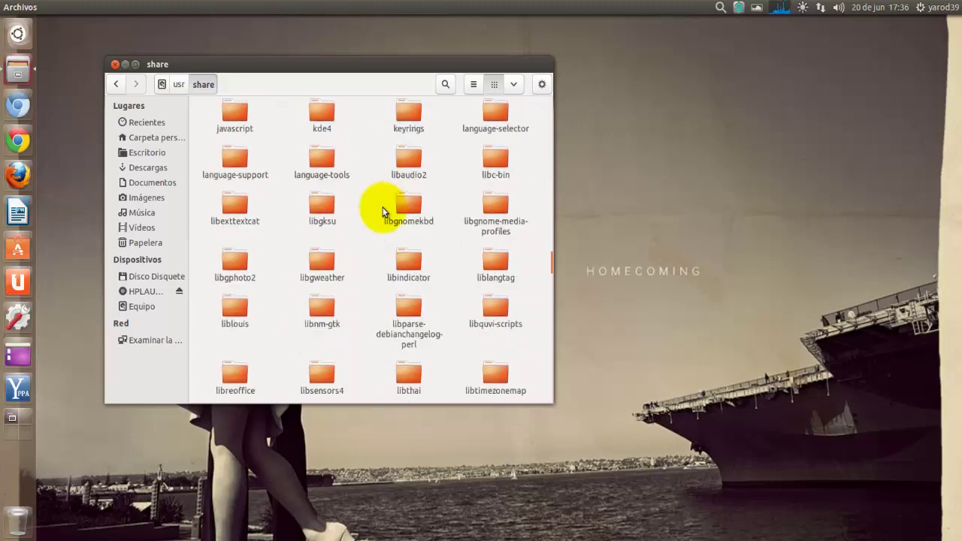
{"action": "scroll", "coordinate": [381, 211], "scroll_direction": "down", "scroll_amount": 10}
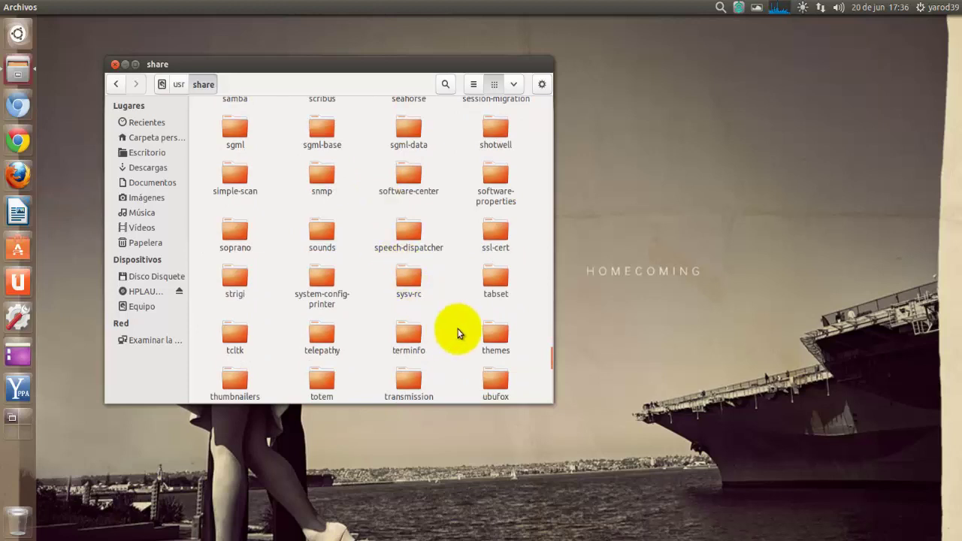
{"action": "double_click", "coordinate": [491, 334]}
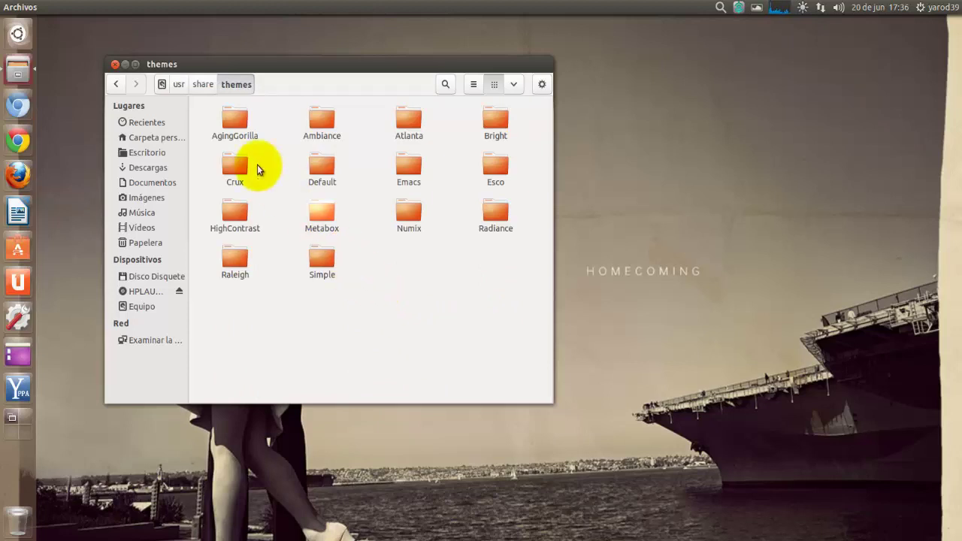
{"action": "left_click", "coordinate": [115, 65]}
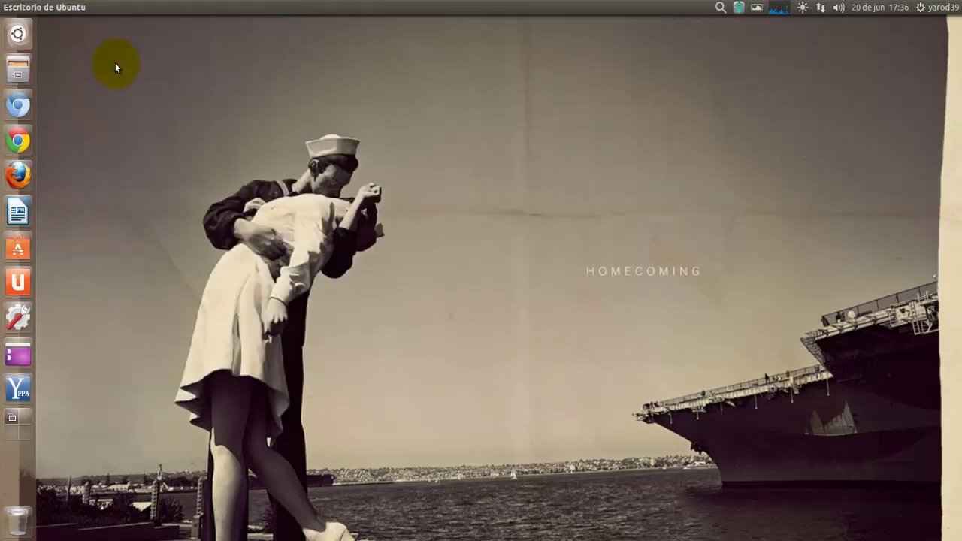